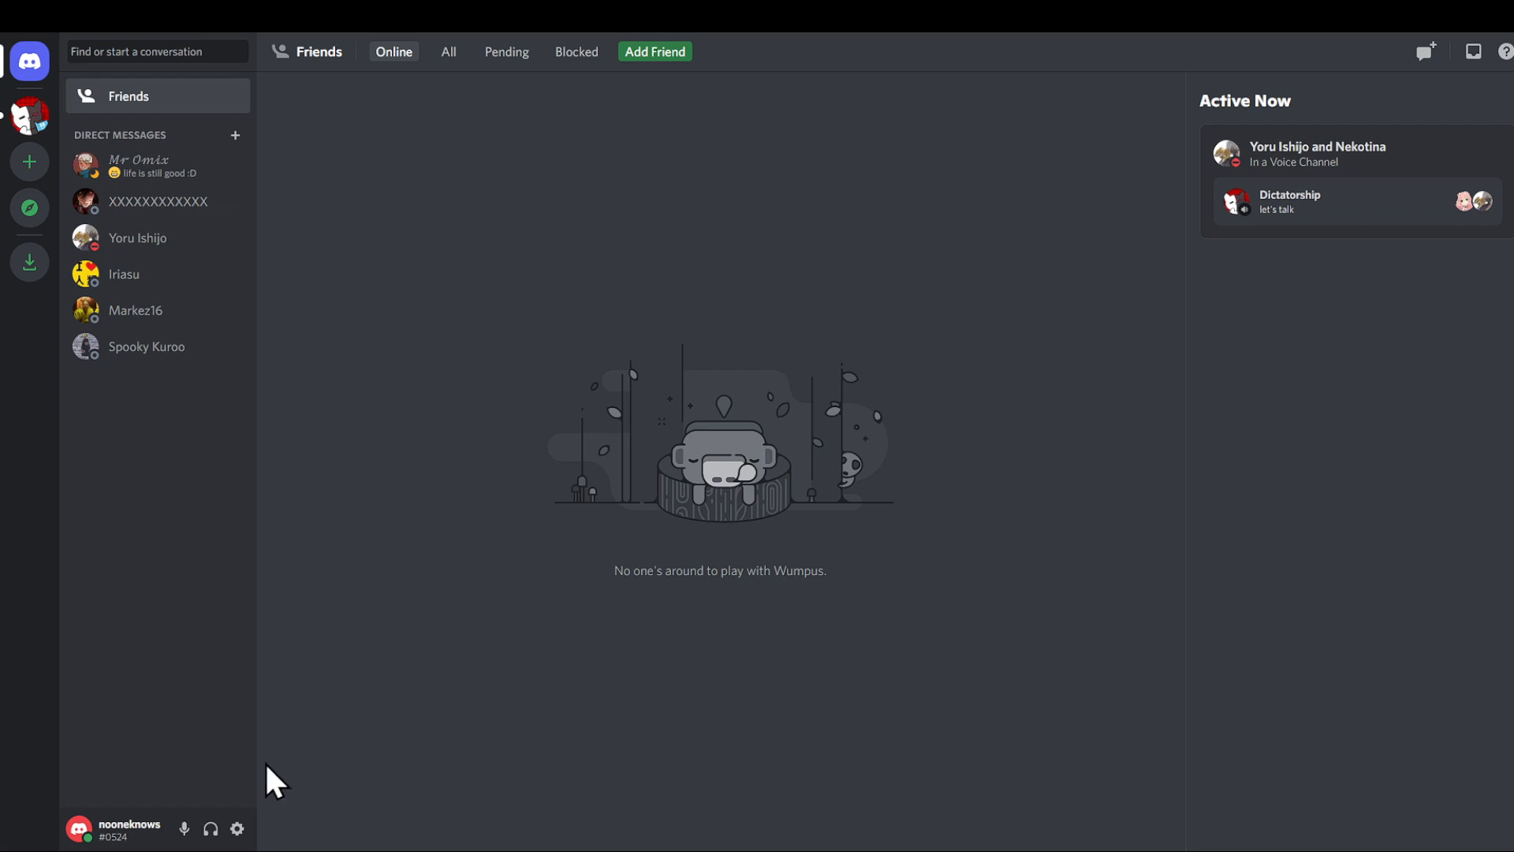
Go to User Settings and show the Privacy & Safety page.
left_click(237, 828)
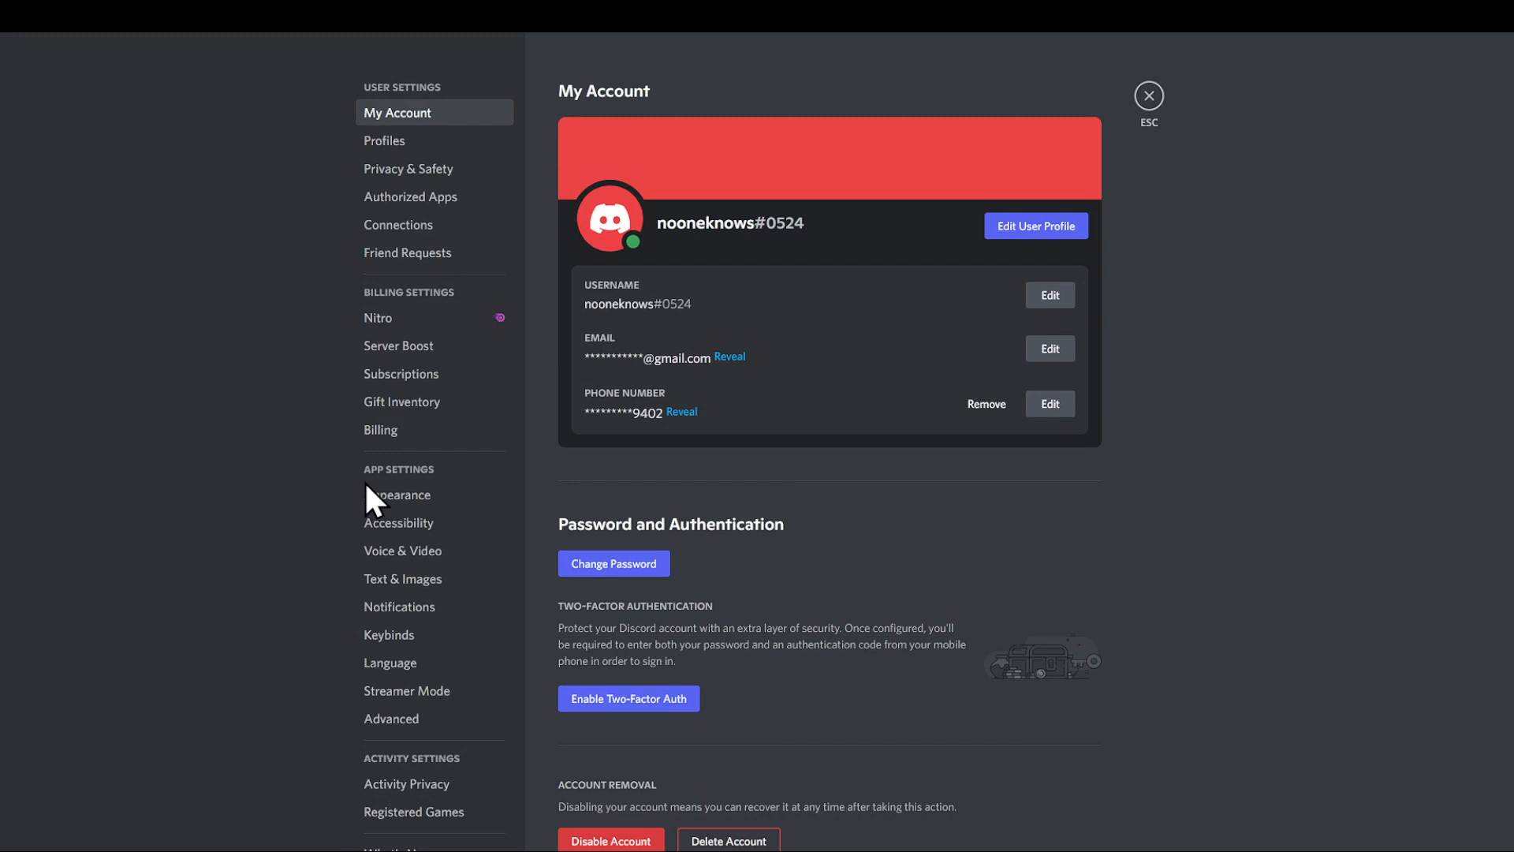
left_click(402, 168)
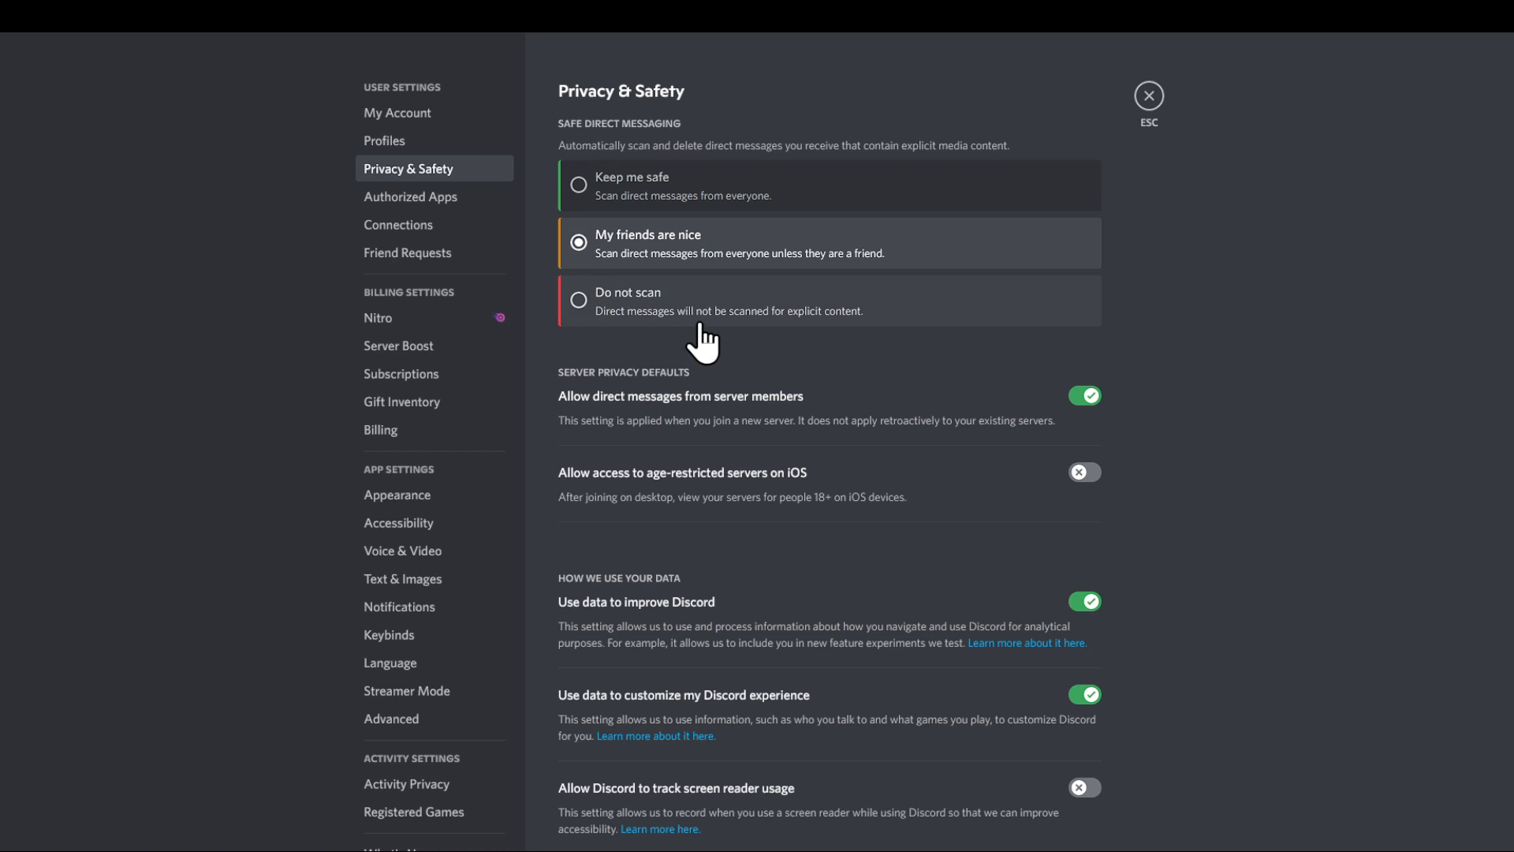
scroll(775, 337, "down", 2)
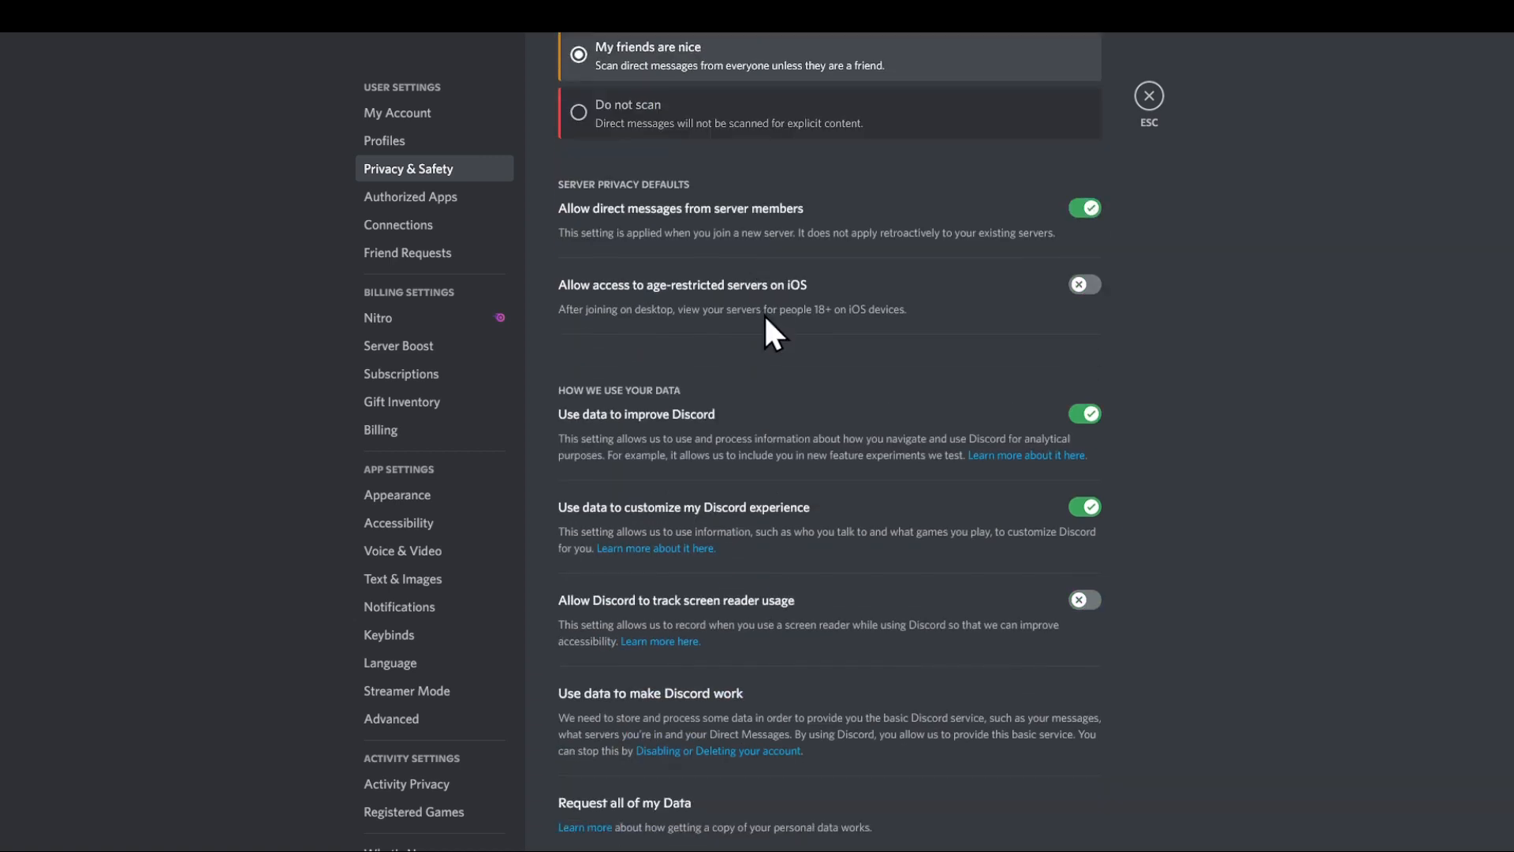
scroll(790, 310, "down", 2)
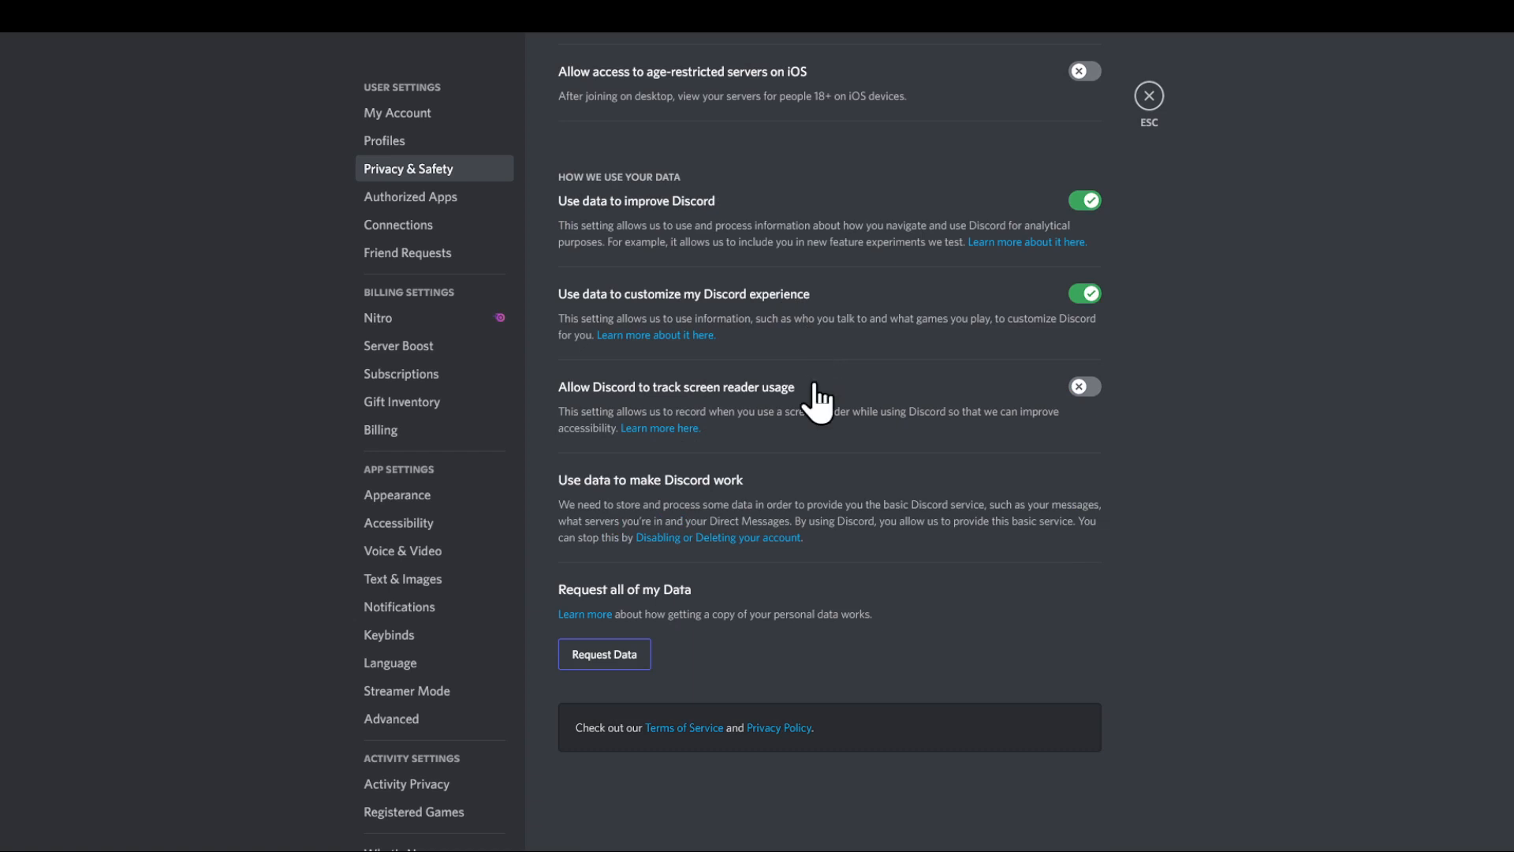
scroll(823, 403, "up", 5)
scroll(809, 503, "down", 2)
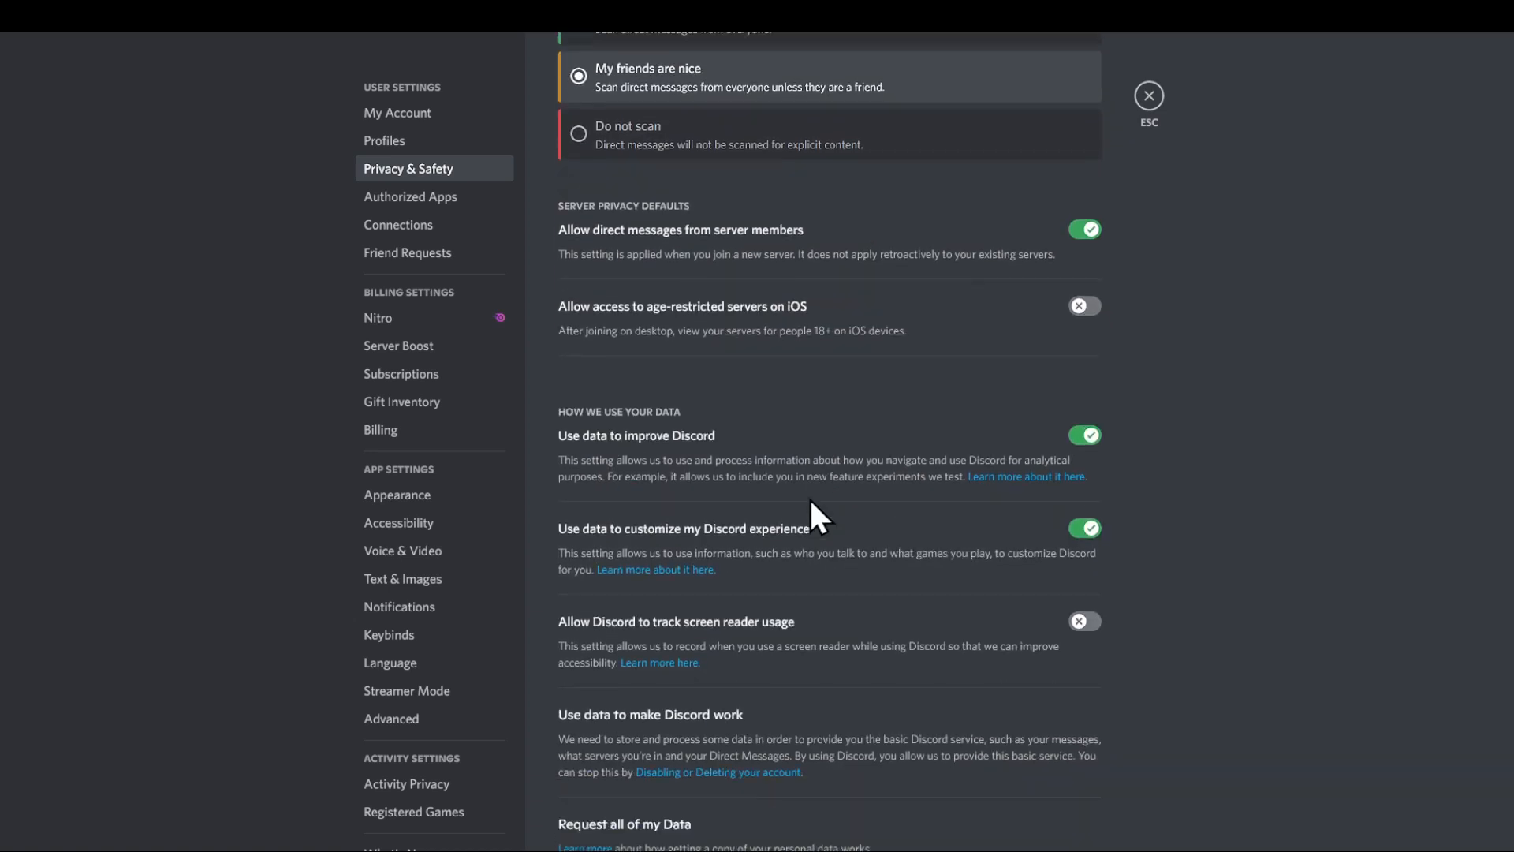
scroll(809, 497, "down", 1)
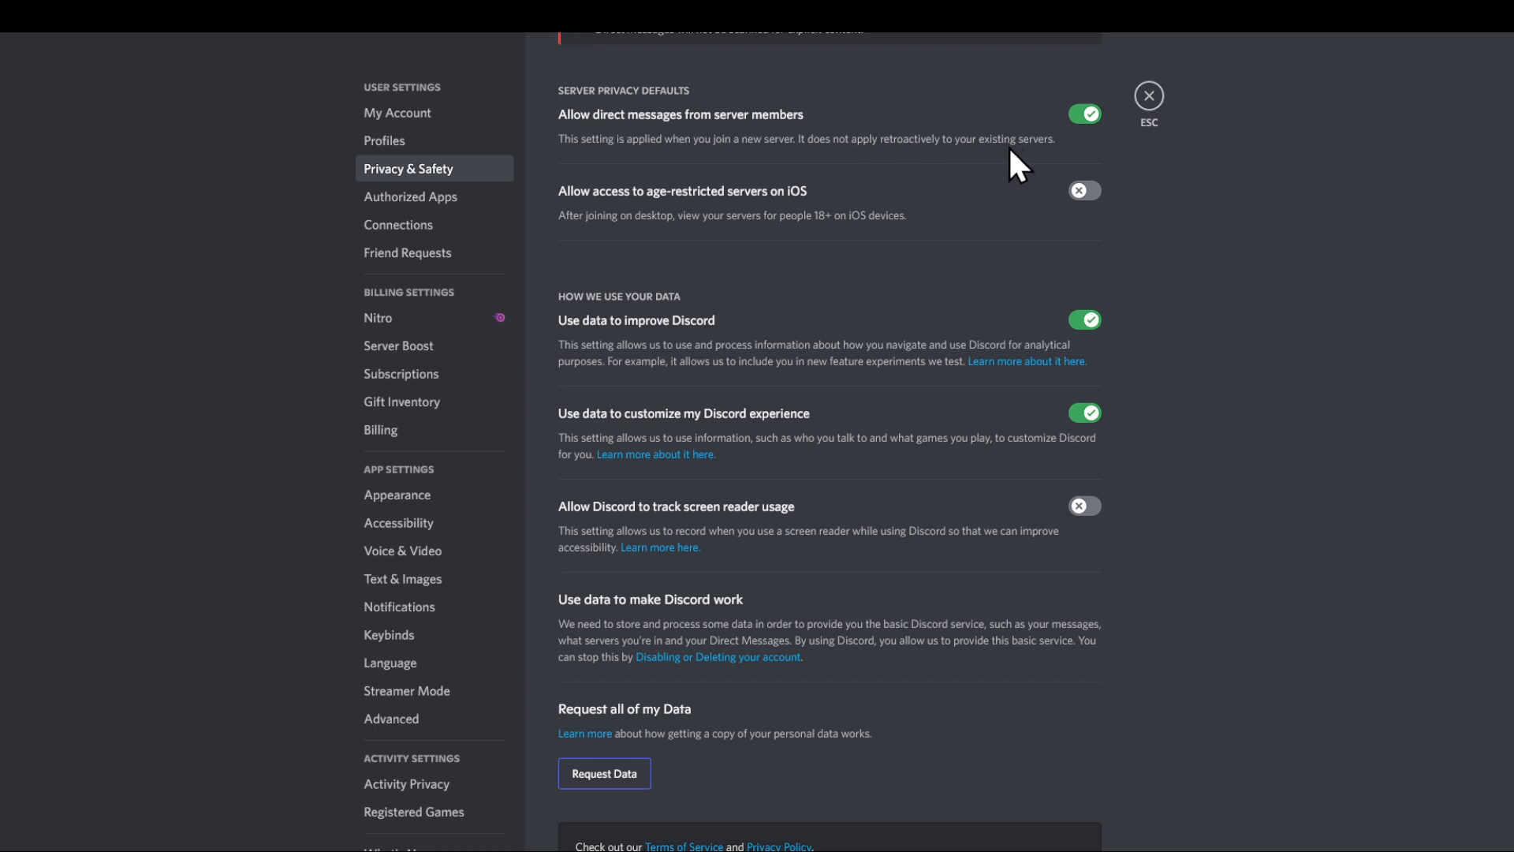
Toggle 'Allow direct messages from server members' off then back on, declining changes to existing servers.
left_click(1085, 114)
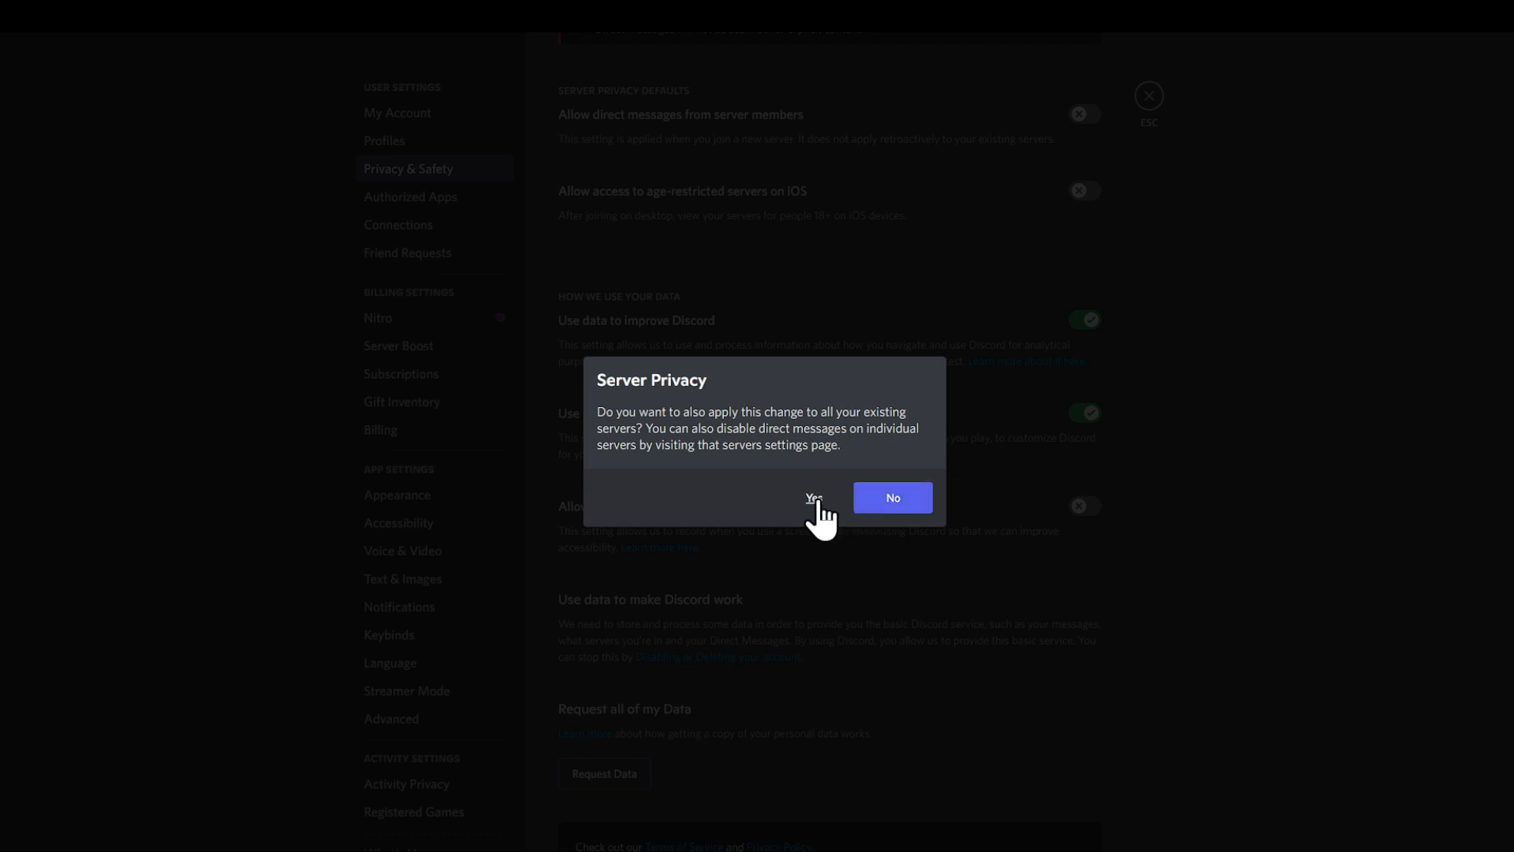
left_click(890, 500)
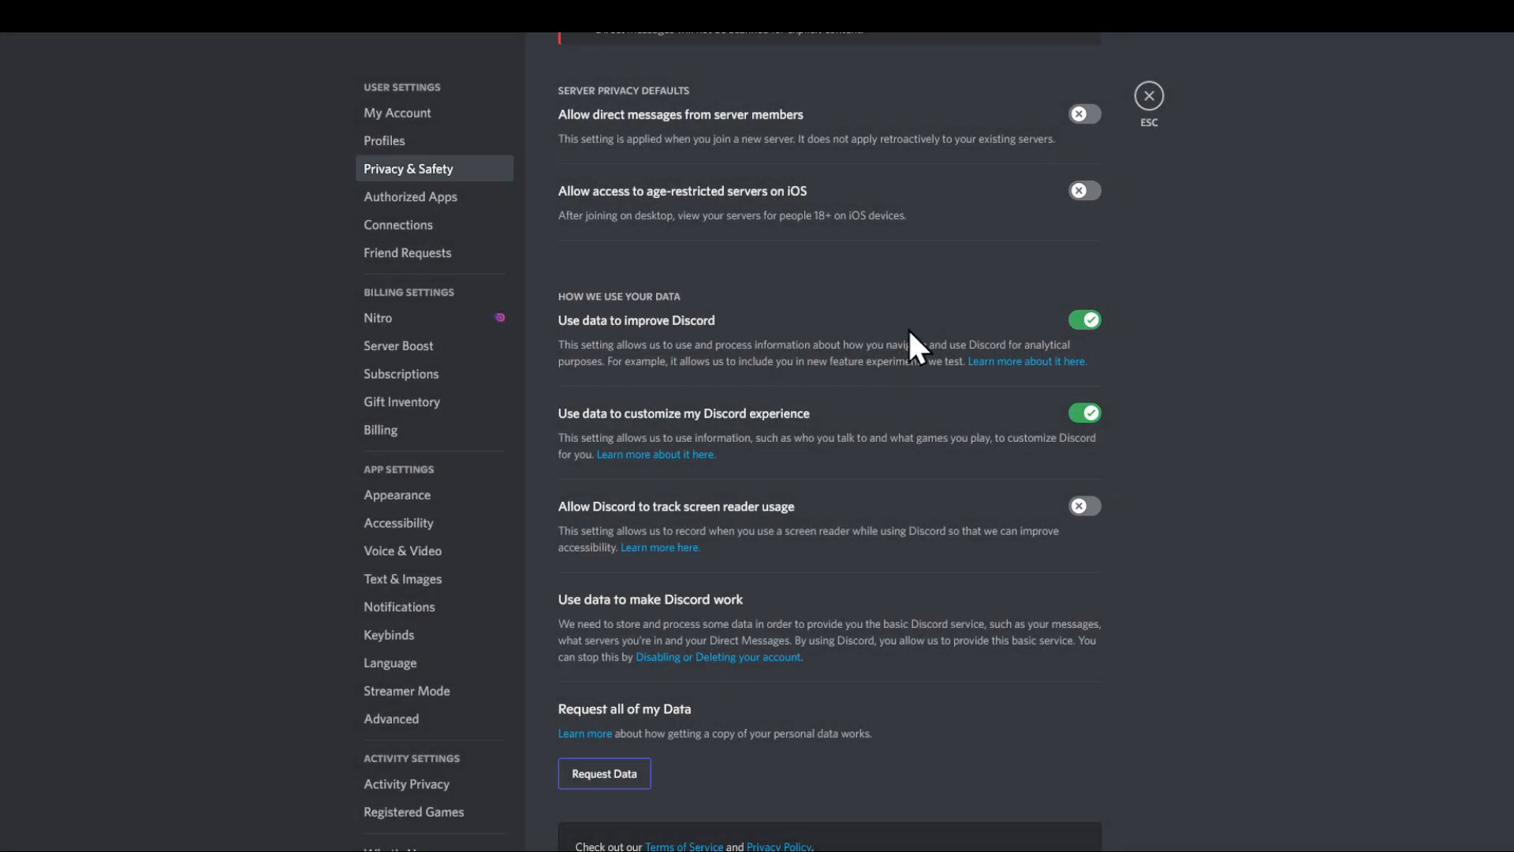
left_click(1084, 114)
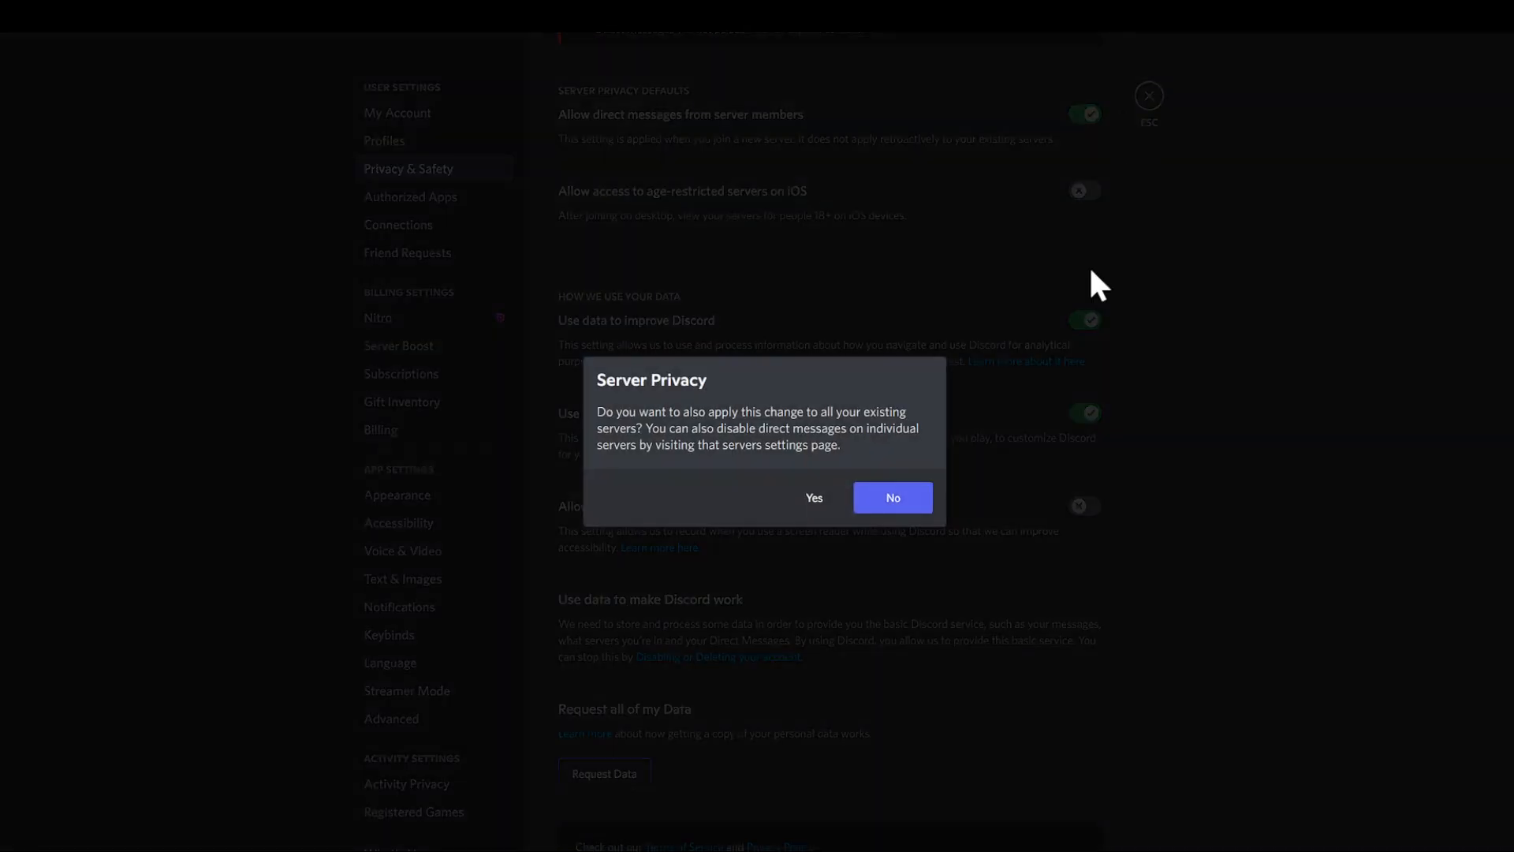
left_click(892, 500)
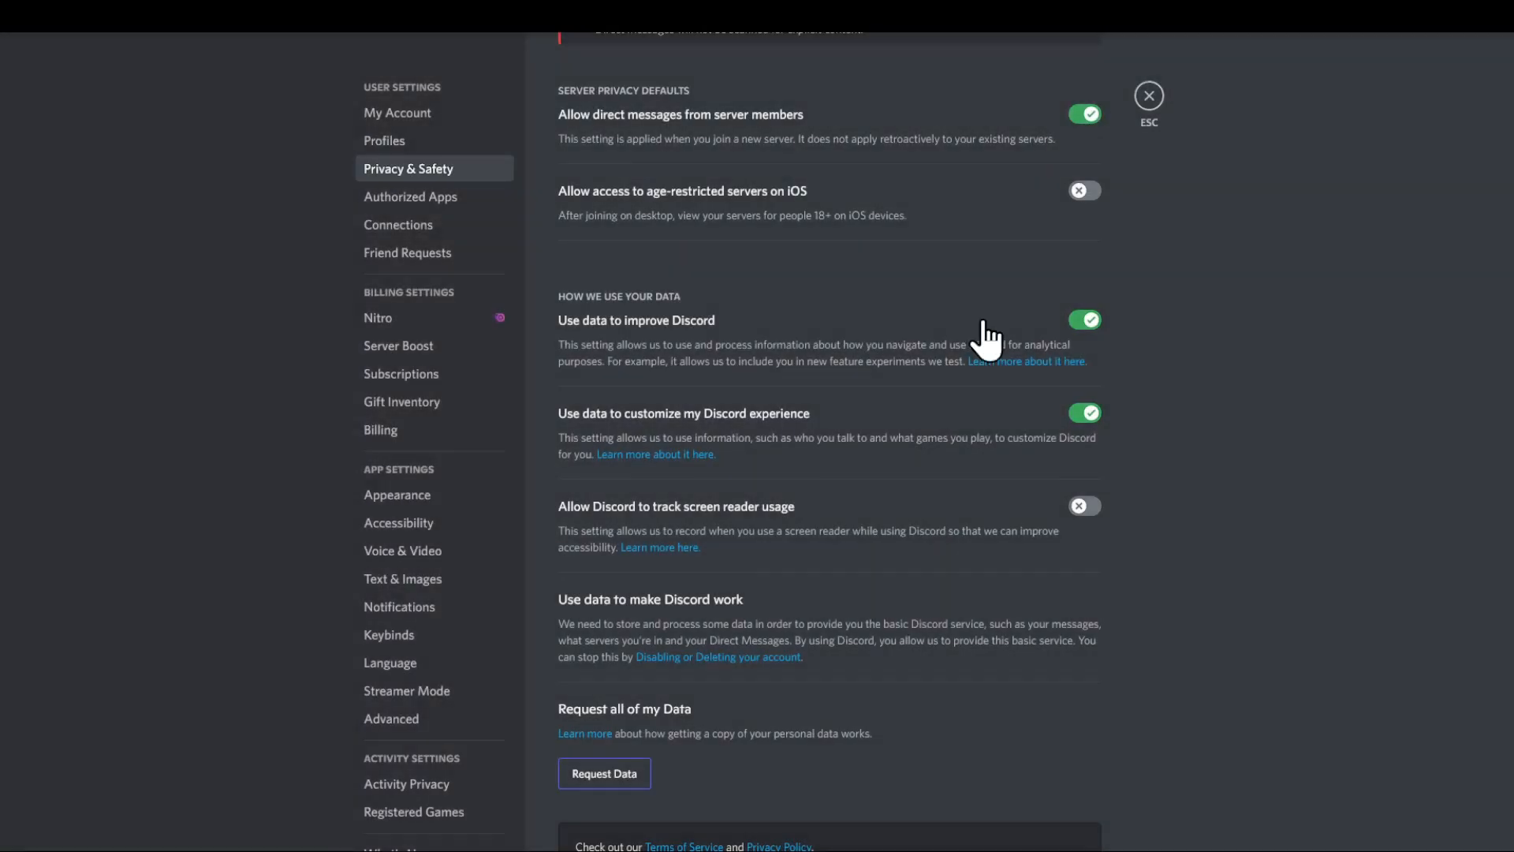
scroll(1052, 278, "up", 3)
Close settings, then edit my server profile for the Dictatorship server.
left_click(1148, 95)
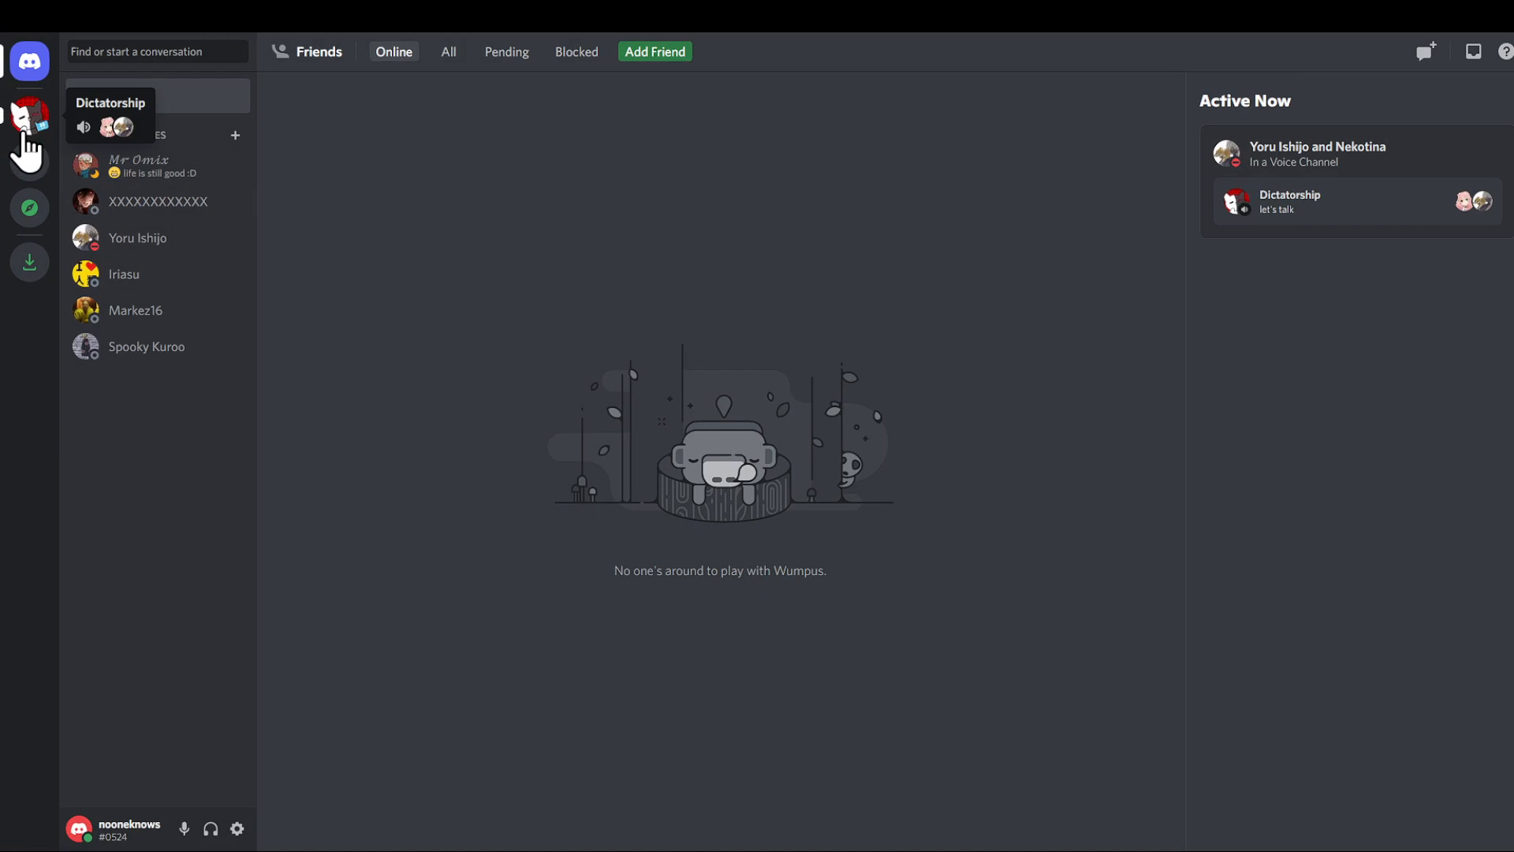
right_click(30, 118)
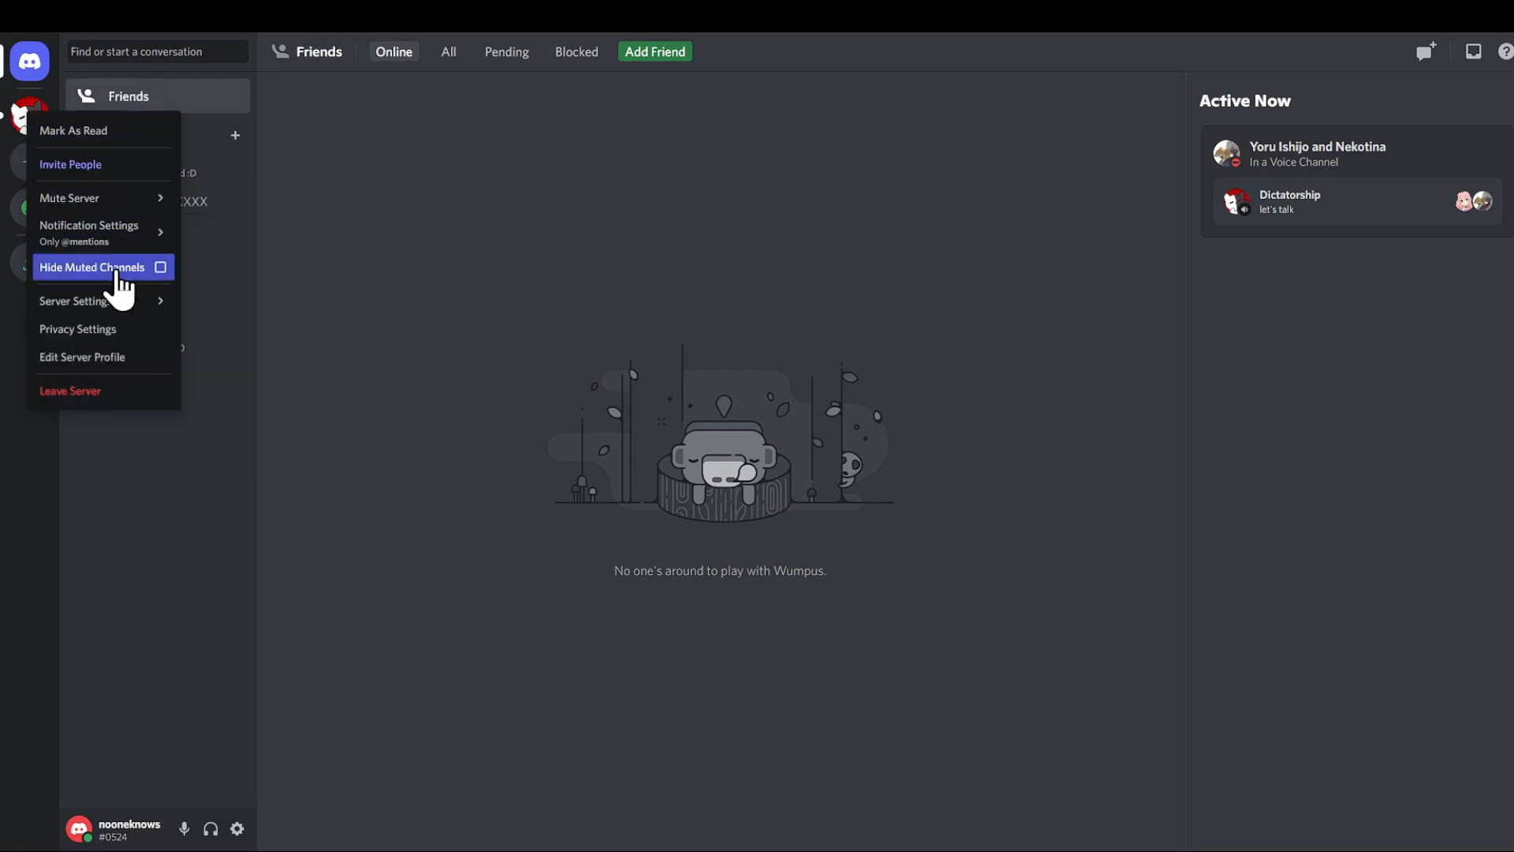
left_click(83, 358)
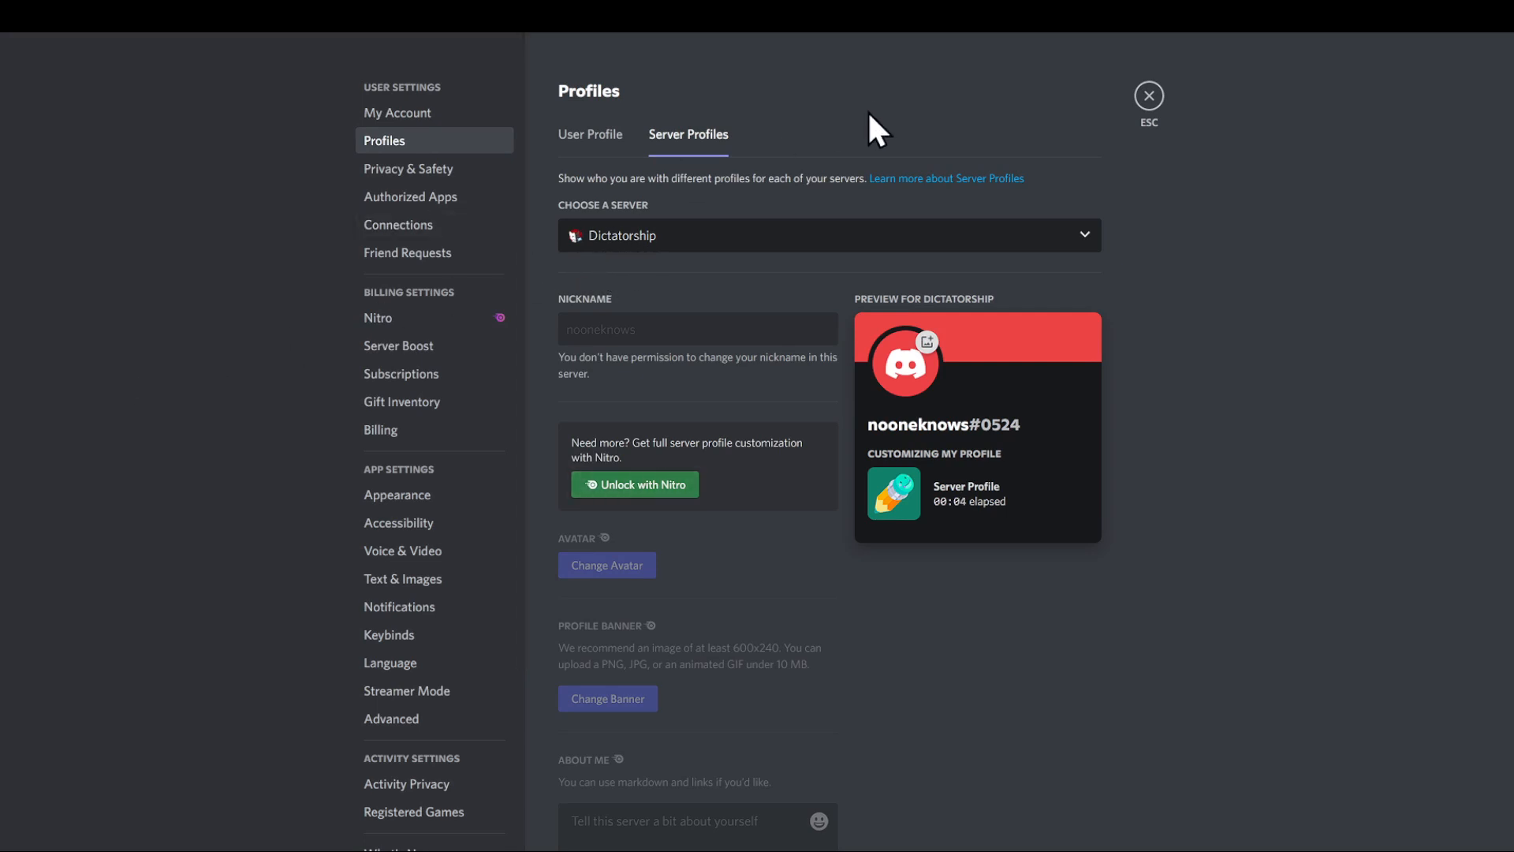
In Privacy & Safety, switch off 'Allow direct messages from server members' without applying to existing servers.
left_click(432, 172)
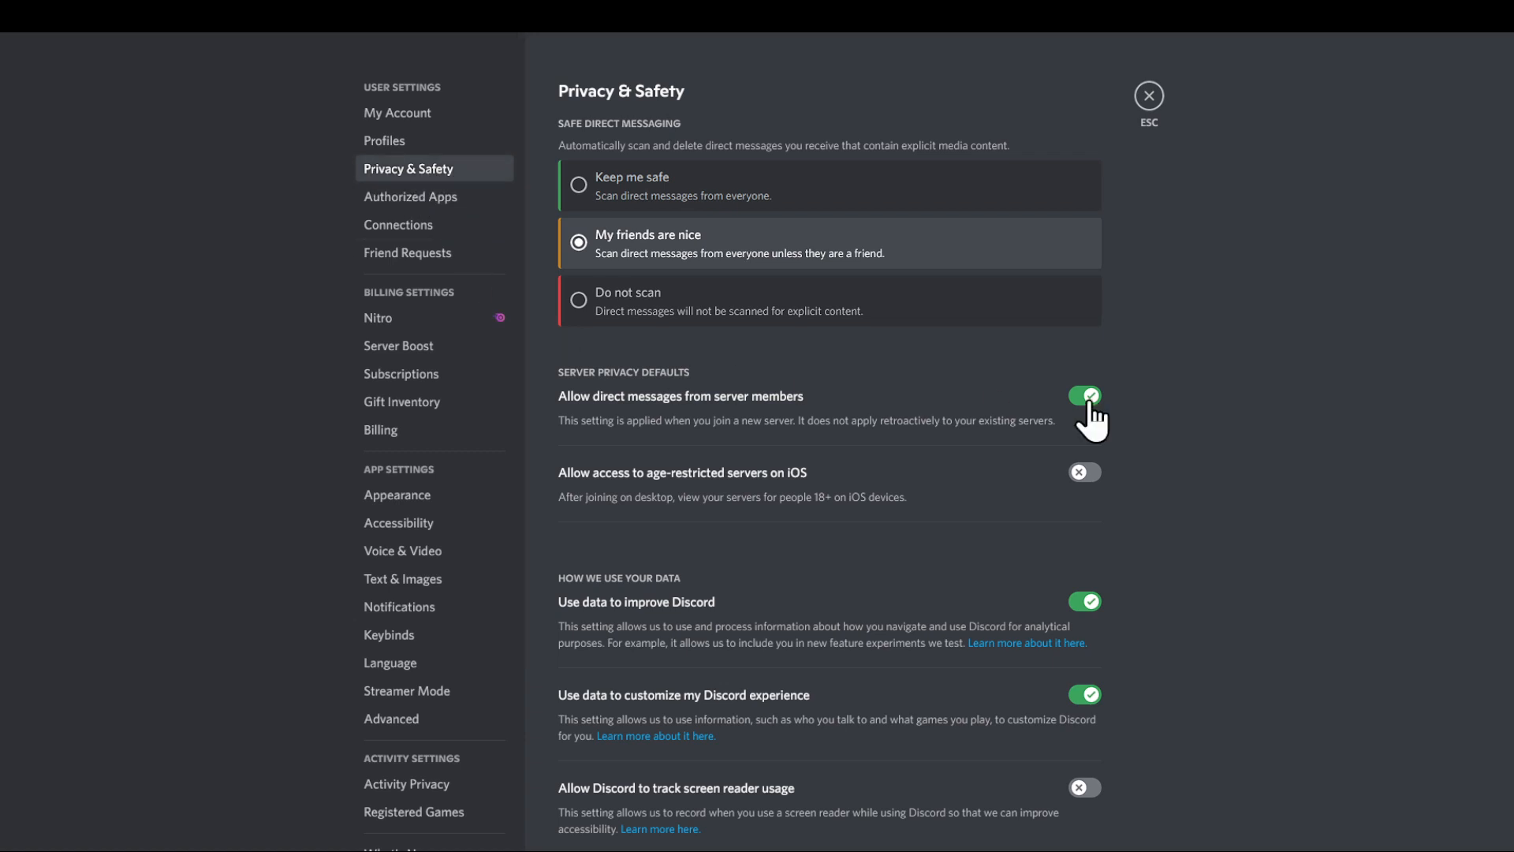
left_click(1085, 395)
left_click(868, 502)
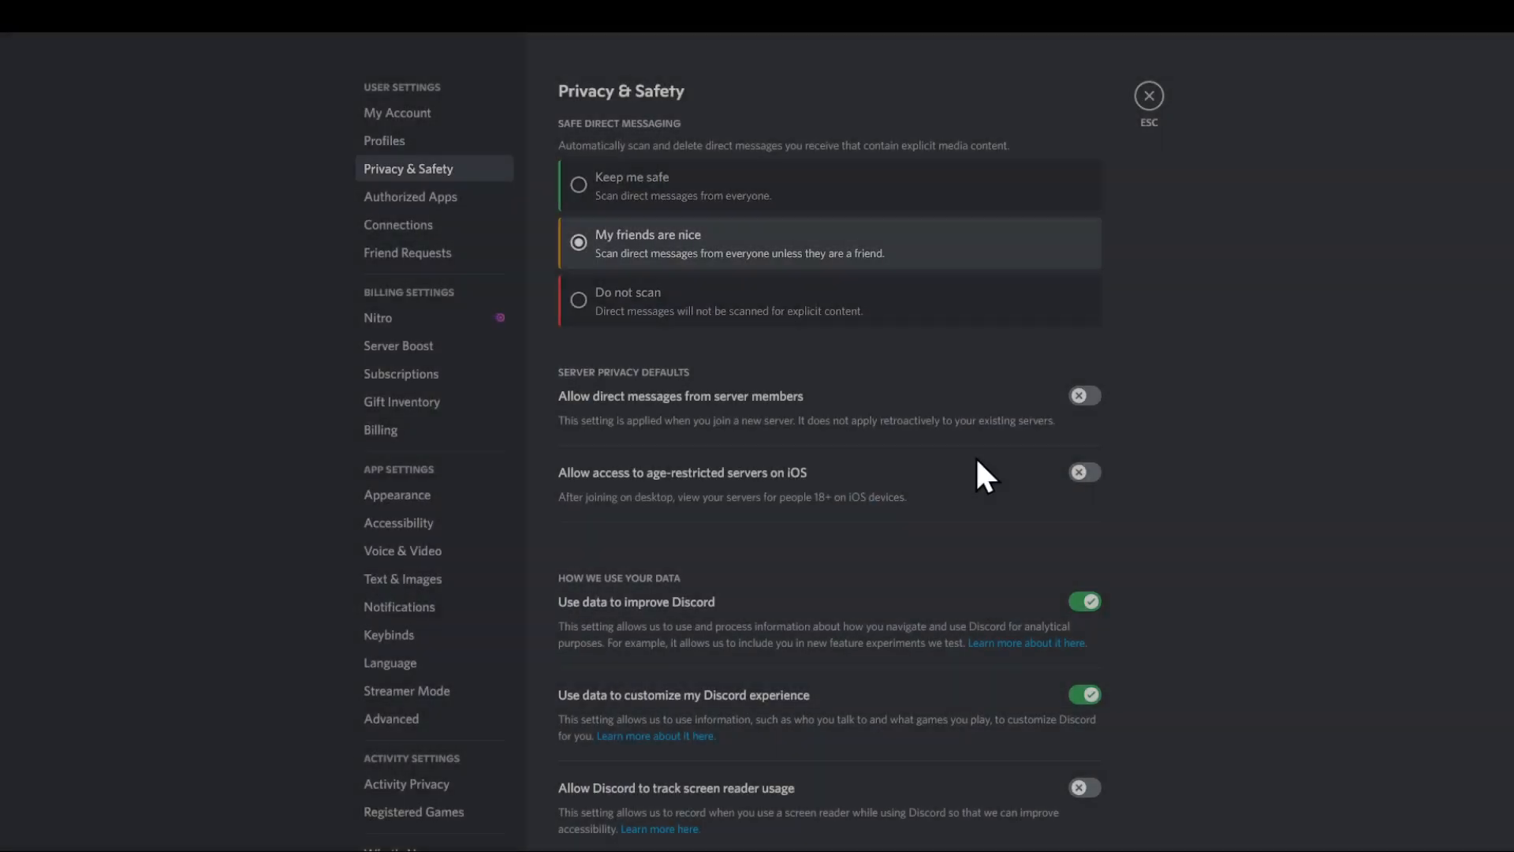